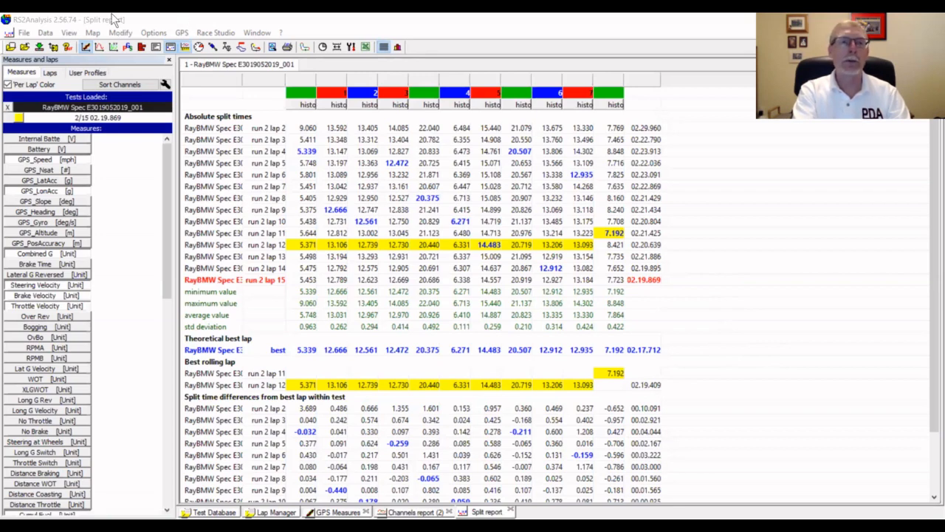
# Display the track map and review the split report, channels report and lap list of the loaded test.
pyautogui.click(69, 36)
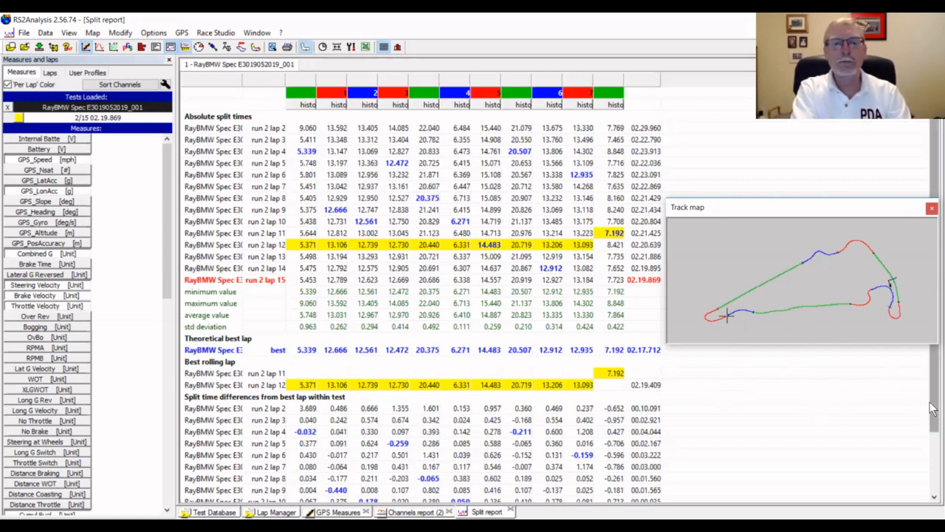
pyautogui.scroll(-2, 932, 458)
pyautogui.scroll(-1, 933, 458)
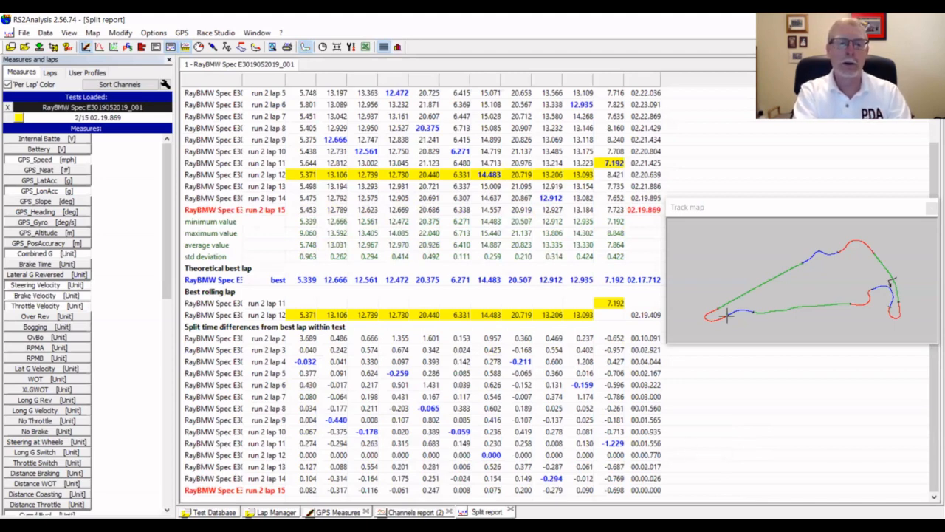
pyautogui.click(414, 512)
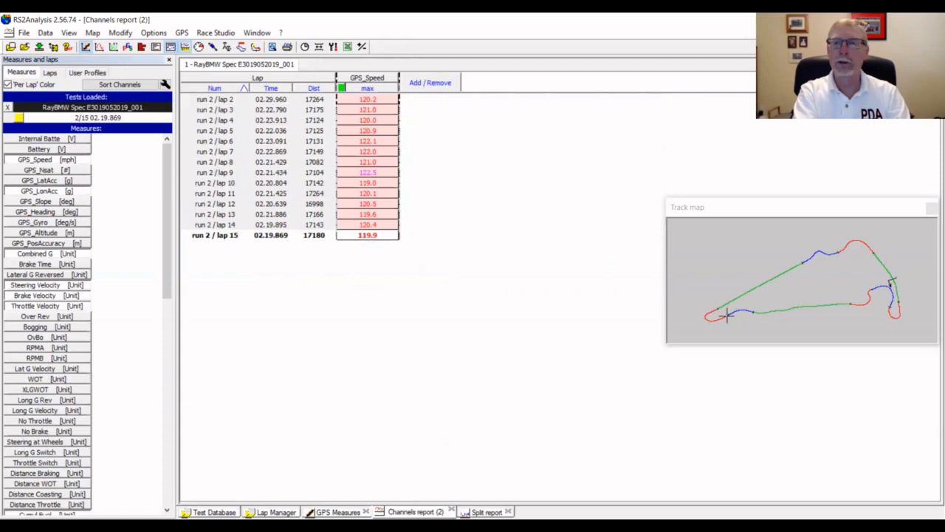
pyautogui.click(275, 512)
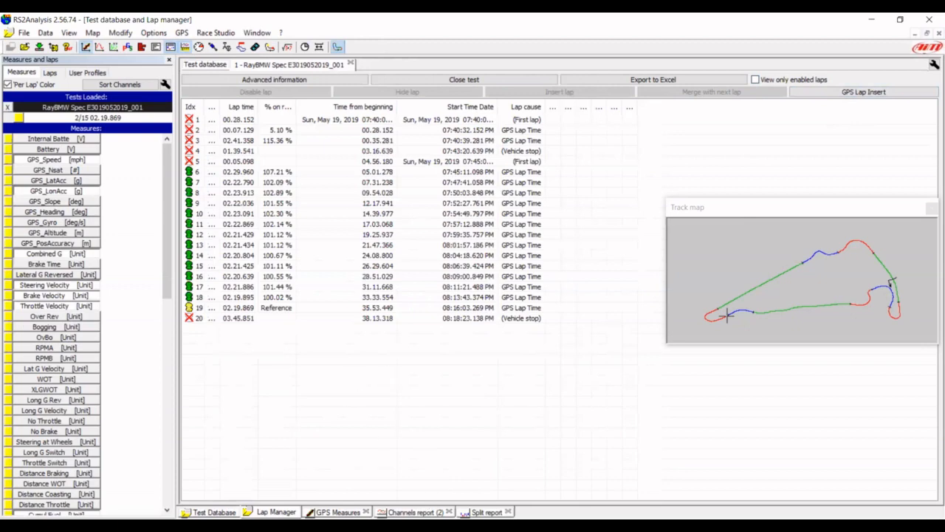
# Close the track map over the GPS Measures graph and overlay run 2 lap 12 on reference lap 15.
pyautogui.click(338, 512)
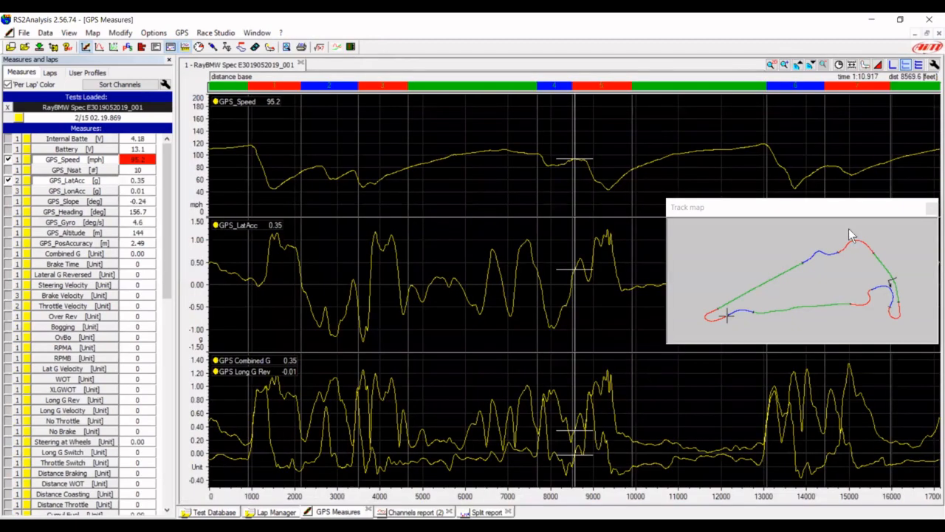
pyautogui.click(932, 209)
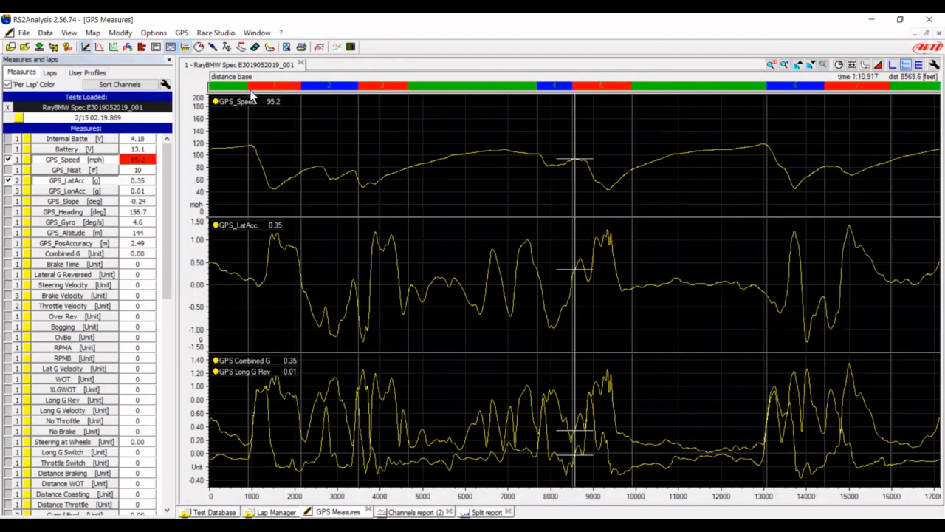
pyautogui.click(50, 73)
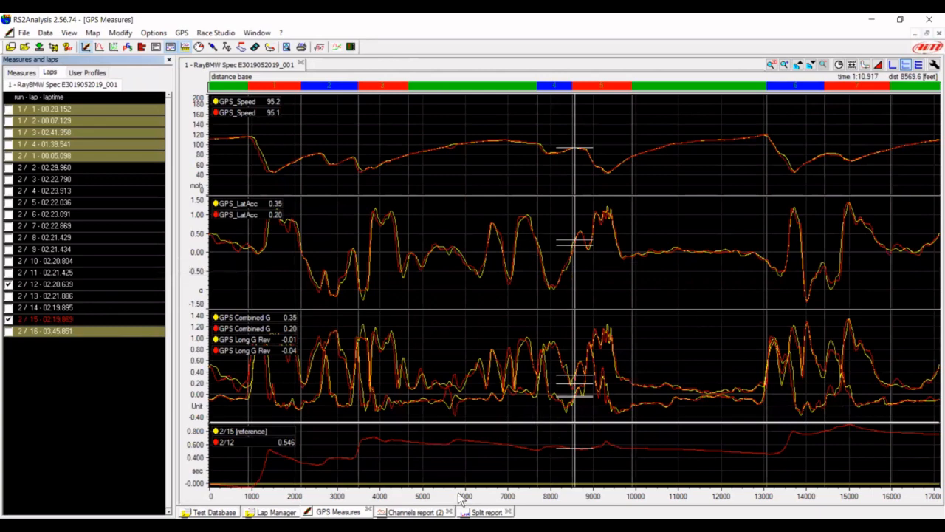
# Check the split report and replace run 2 lap 12 with lap 11 as the comparison lap in the GPS Measures graph.
pyautogui.click(486, 511)
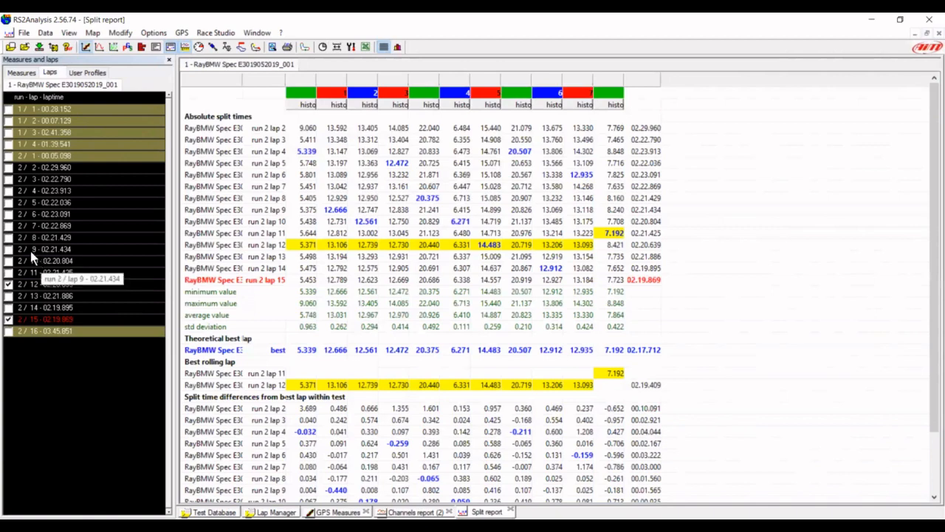
pyautogui.click(8, 284)
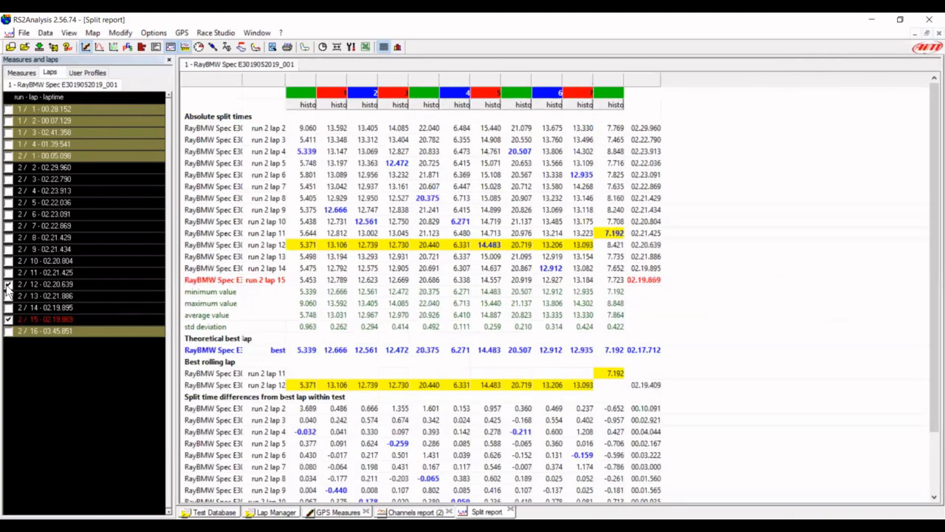
pyautogui.click(7, 285)
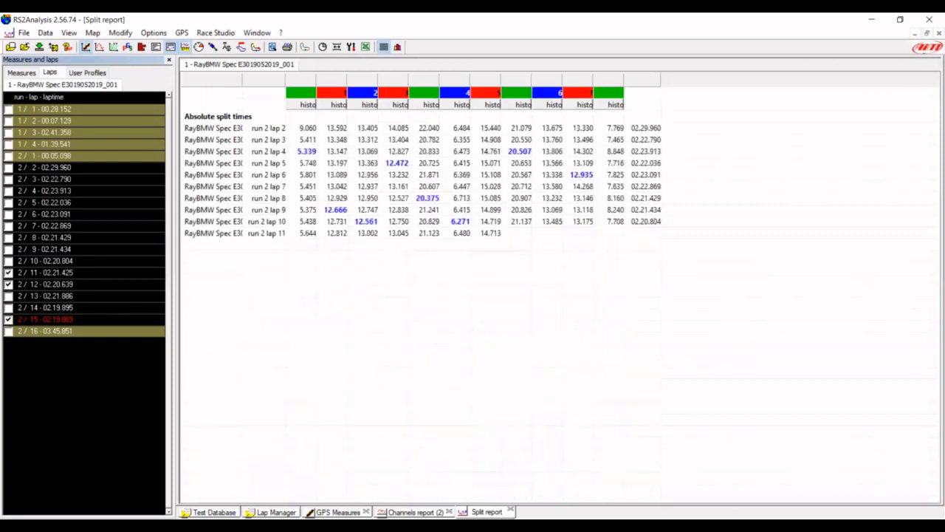
pyautogui.click(338, 512)
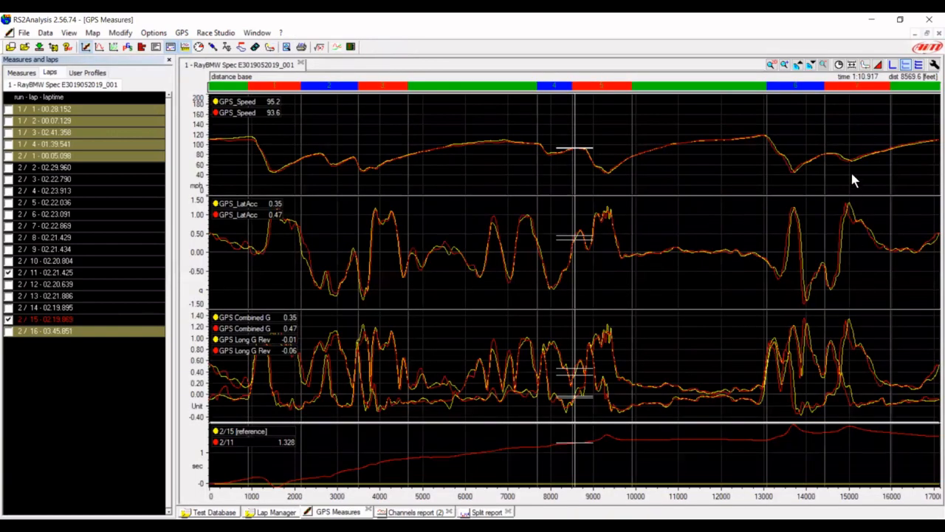
# Read the time difference between laps 11 and 15 with the graph cursor at about 16,000 feet and at the end of the lap.
pyautogui.click(892, 115)
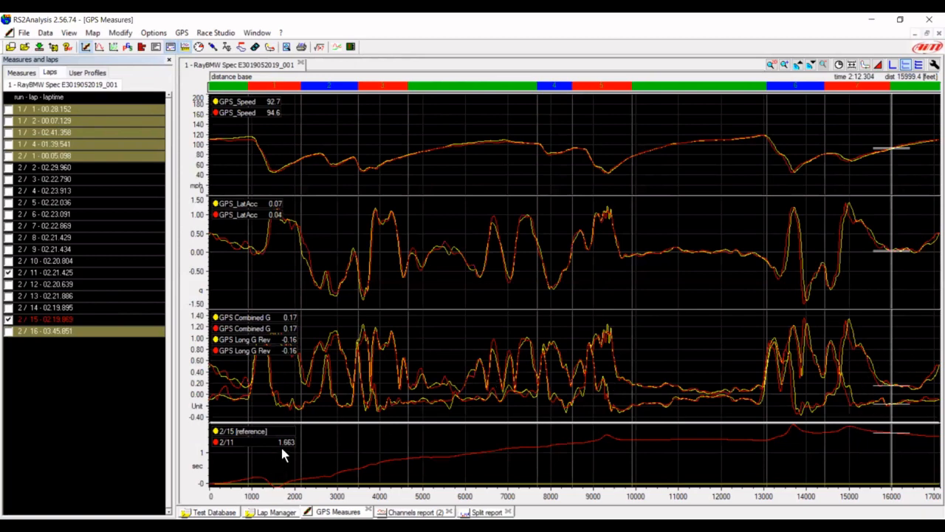
pyautogui.click(930, 447)
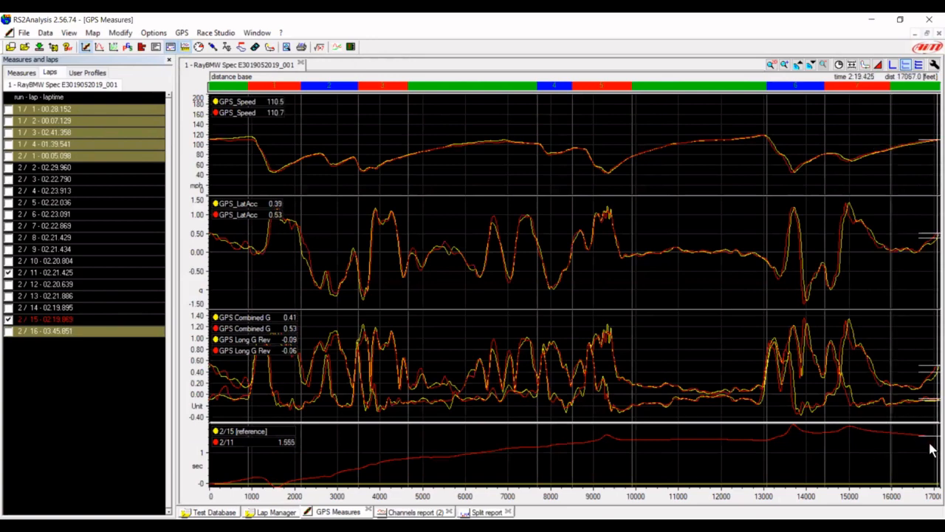
pyautogui.press('Right')
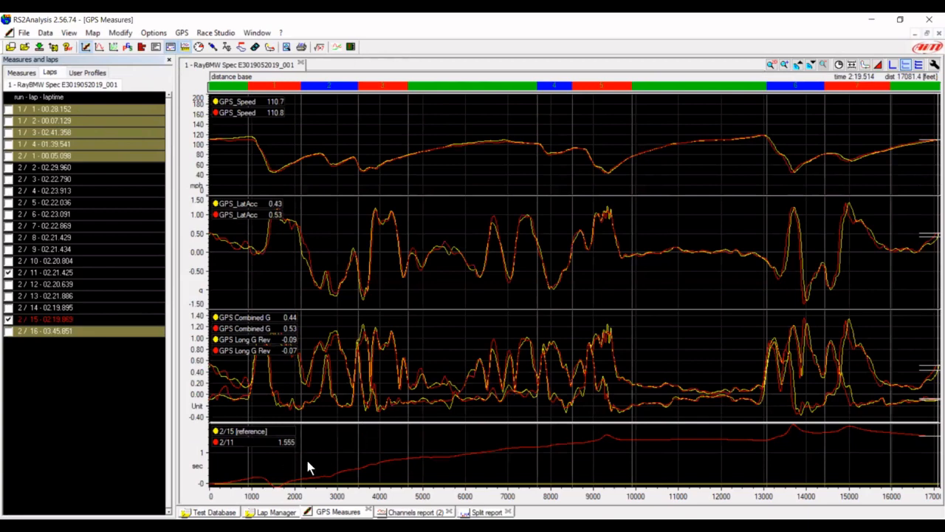
# Start a GPS lap insert for the test using the Virginia Int.Racewa start/finish from the GPS track database.
pyautogui.click(276, 512)
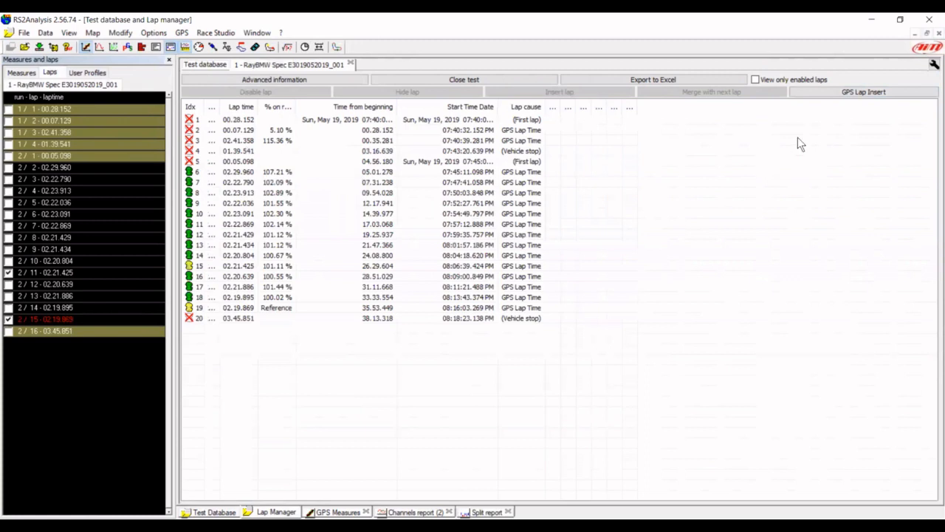
pyautogui.click(863, 93)
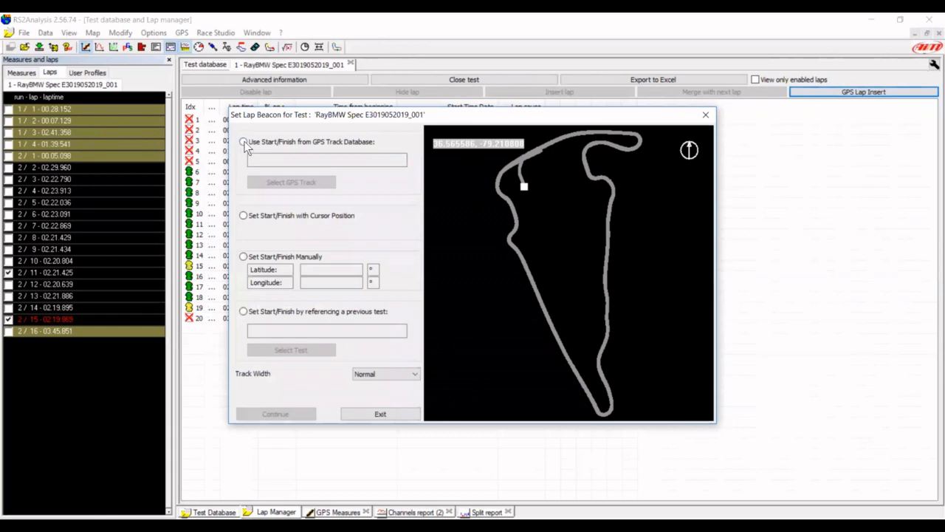
pyautogui.click(244, 142)
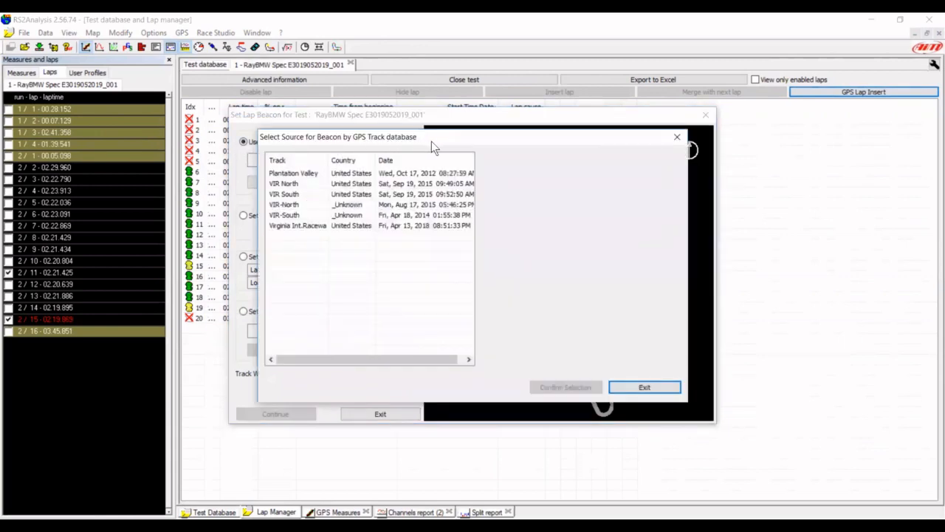
pyautogui.moveTo(431, 141); pyautogui.dragTo(458, 131)
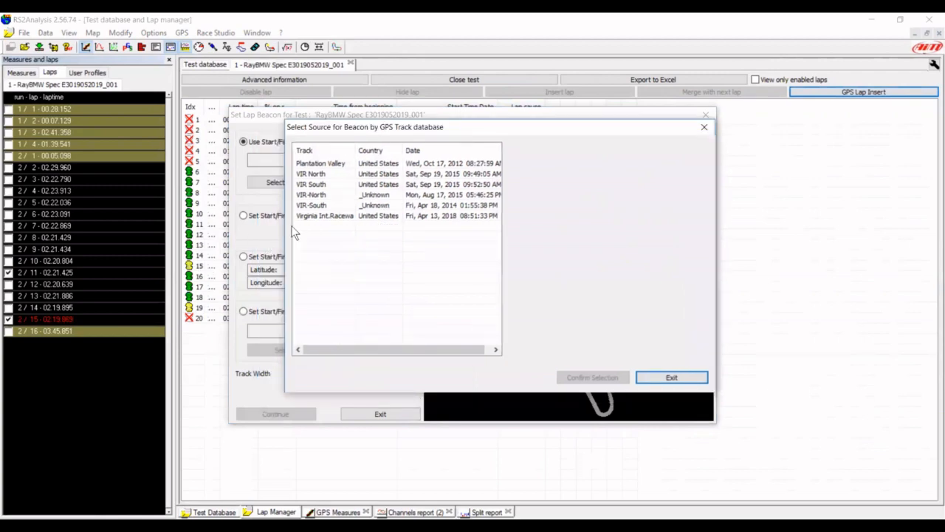
pyautogui.click(314, 217)
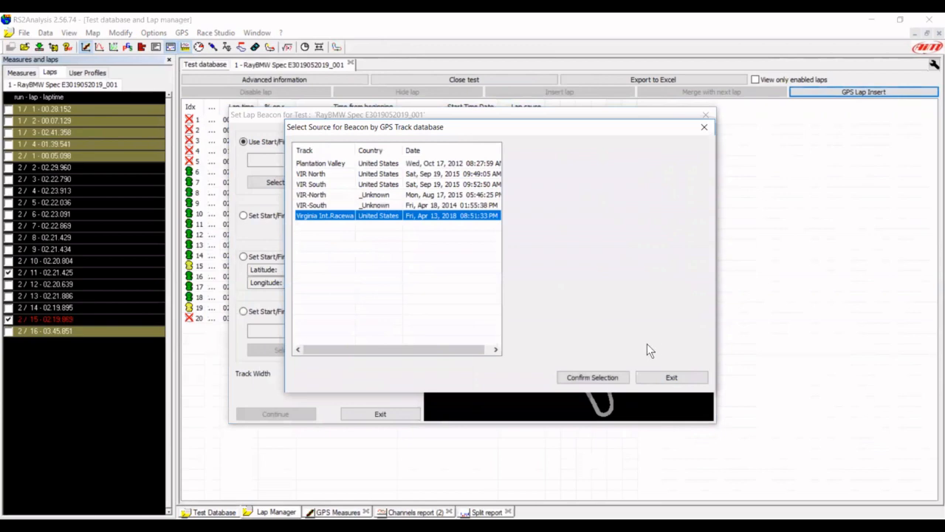
pyautogui.click(582, 377)
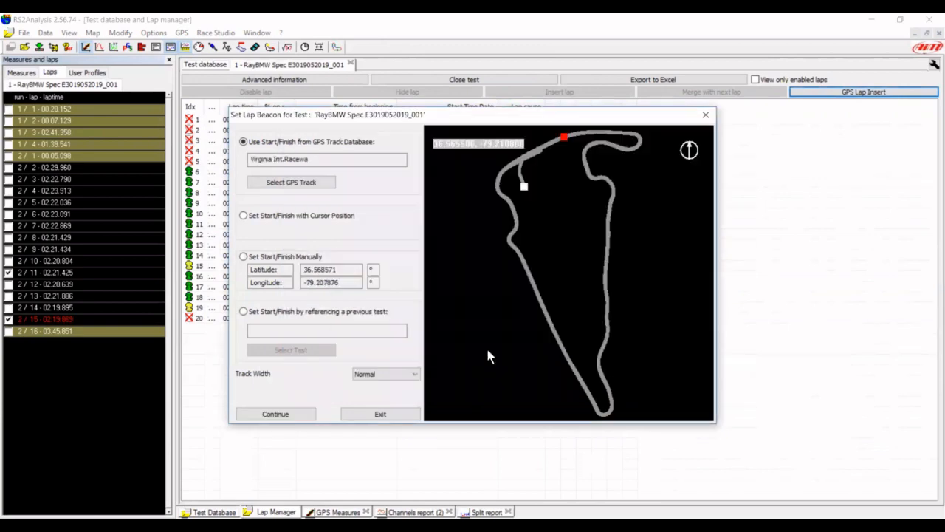
# Recalculate the test's lap times from the chosen start/finish and select run 2 lap 15 in the laps list.
pyautogui.click(277, 414)
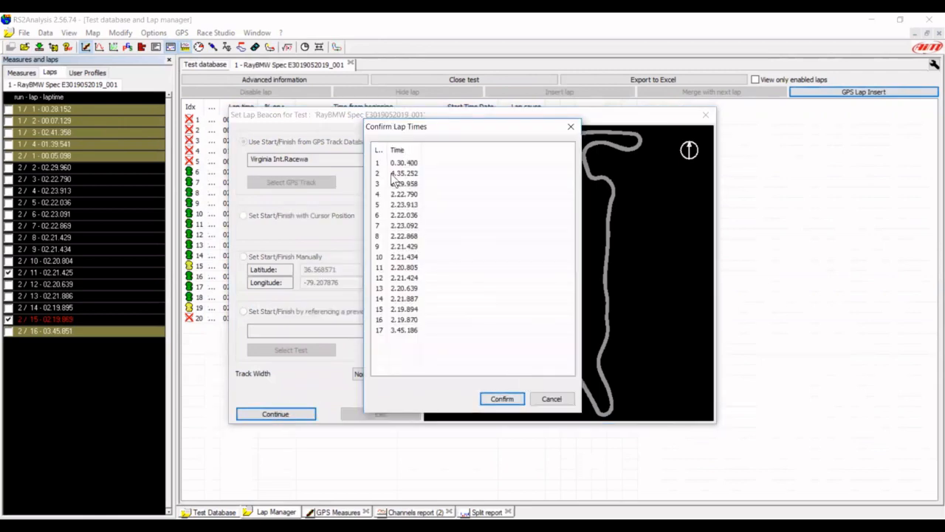
pyautogui.click(502, 399)
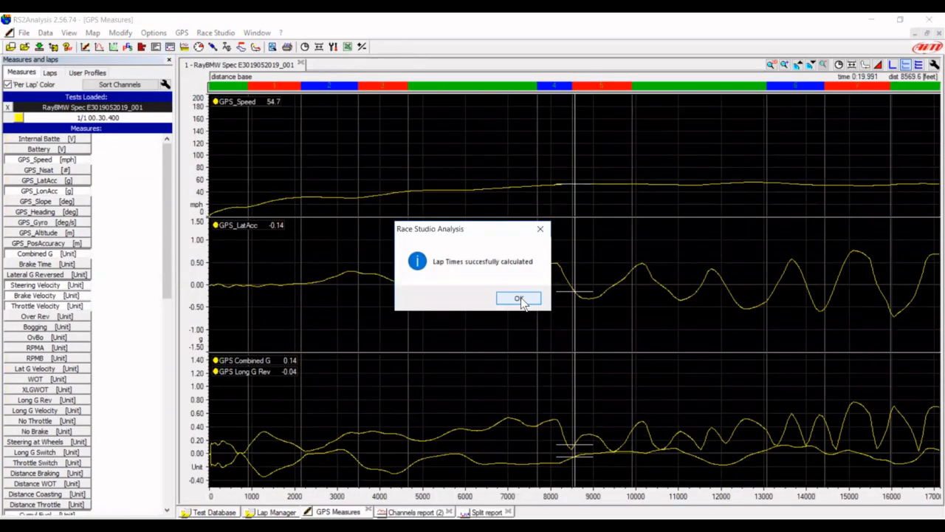
pyautogui.click(520, 299)
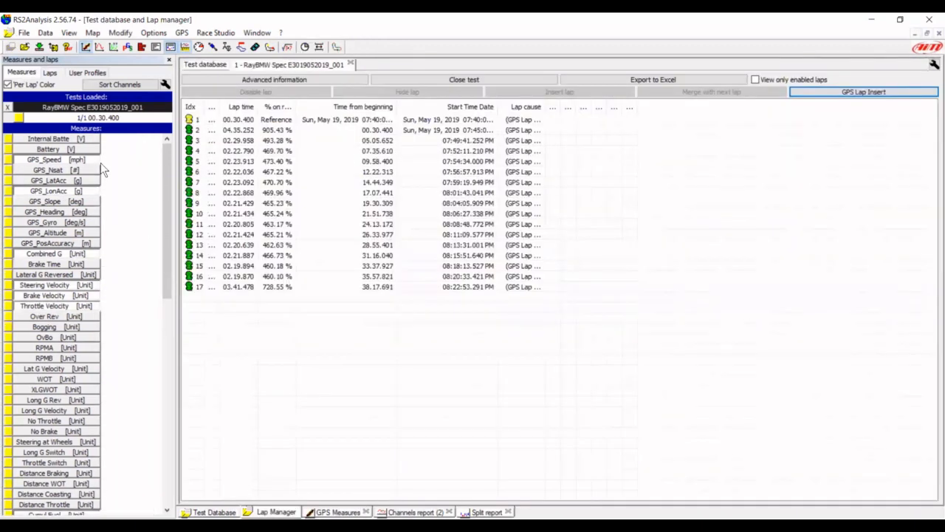
pyautogui.click(57, 76)
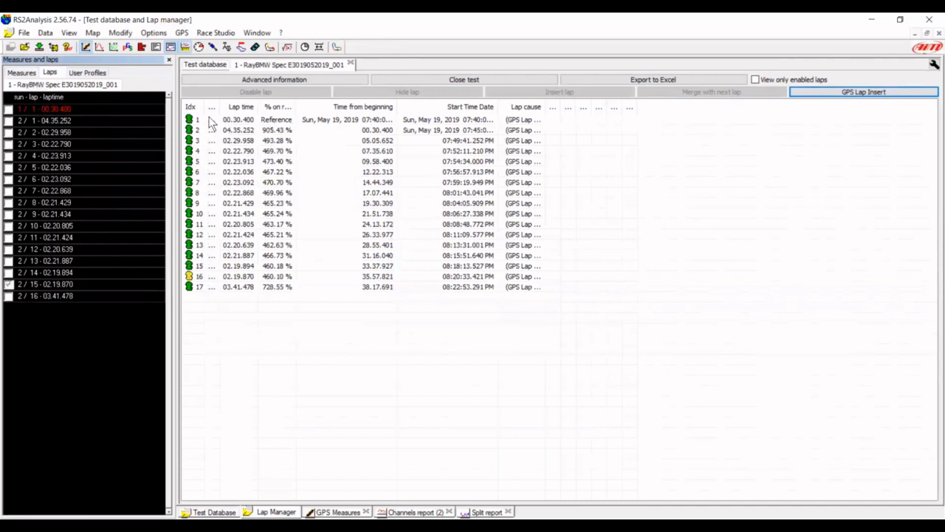
# Disable the laps with index 1, 2, 3, 4 and 17 in the lap manager.
pyautogui.rightClick(211, 118)
pyautogui.click(236, 129)
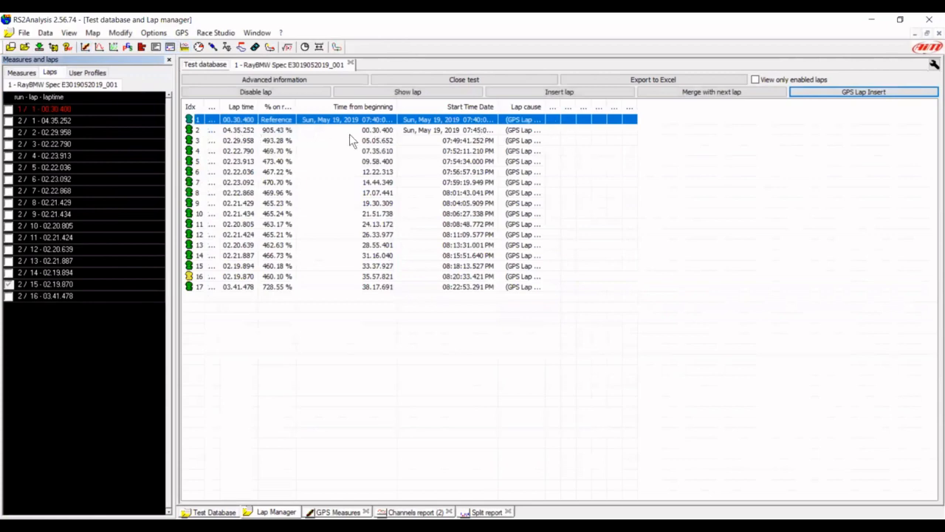
pyautogui.rightClick(265, 133)
pyautogui.click(296, 140)
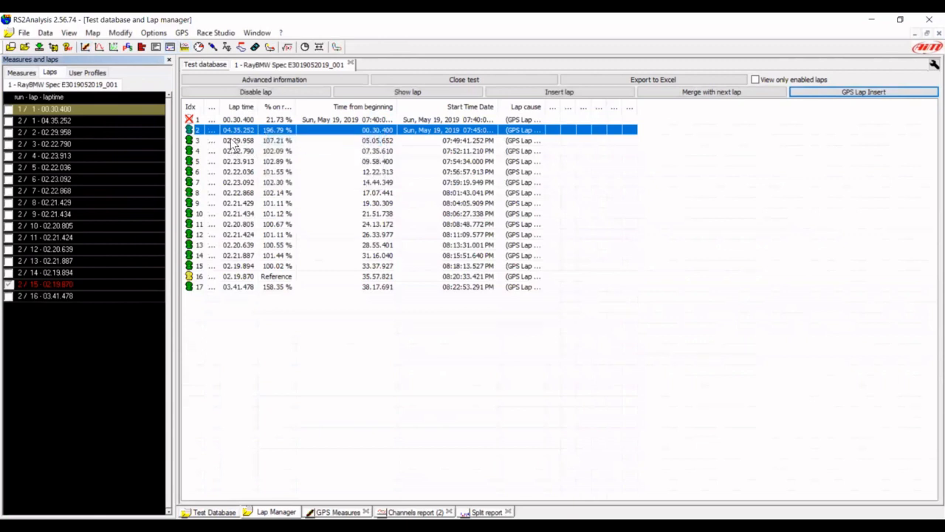
pyautogui.rightClick(240, 140)
pyautogui.click(263, 147)
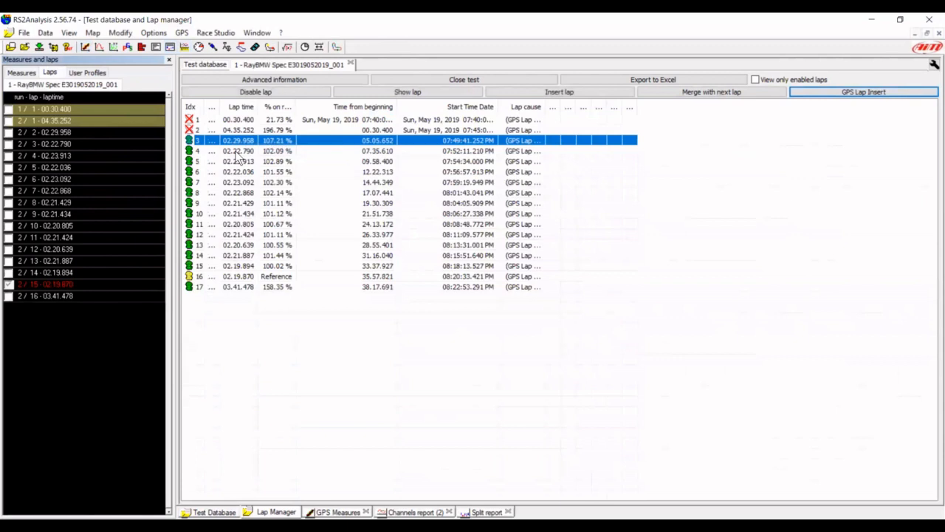
pyautogui.rightClick(255, 152)
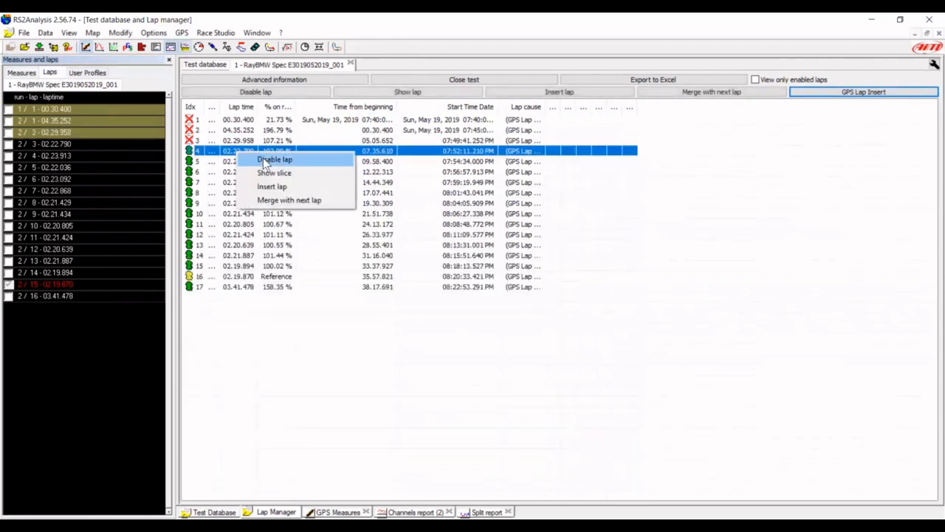
pyautogui.click(266, 161)
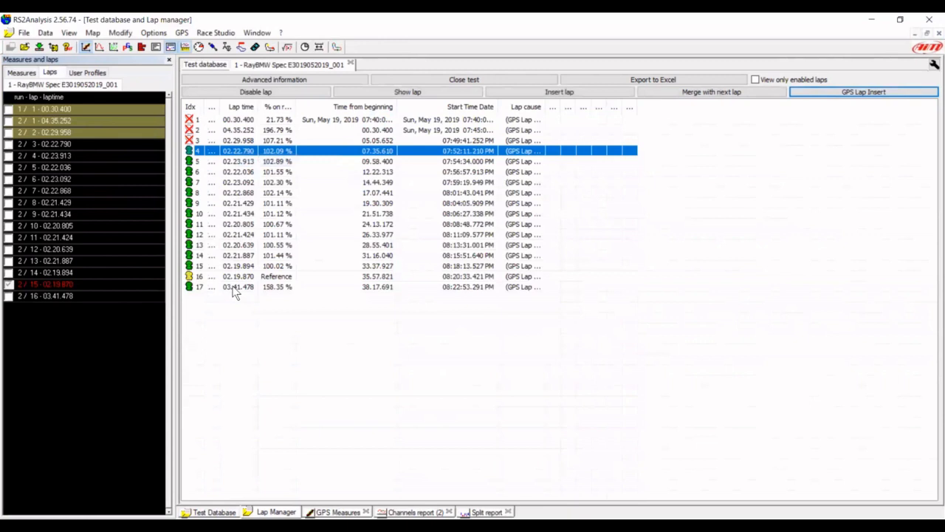
pyautogui.rightClick(235, 291)
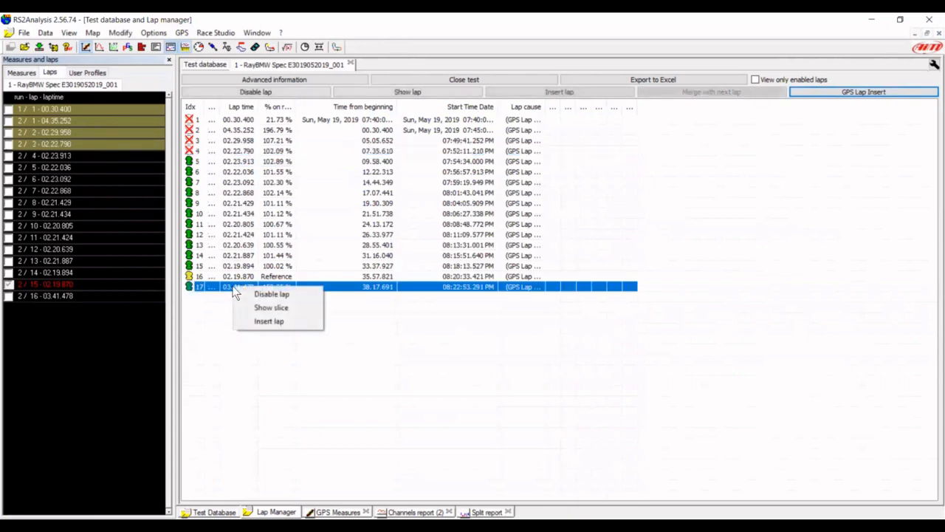
pyautogui.click(257, 293)
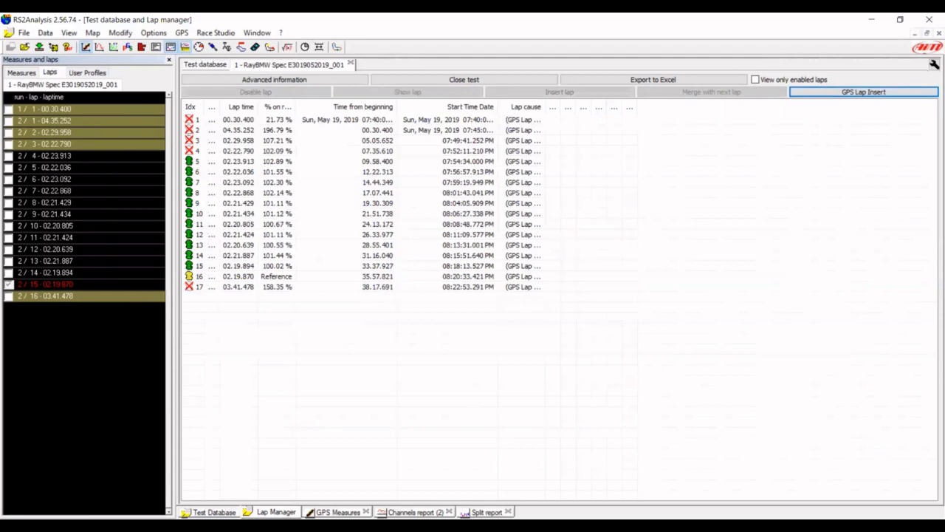
# Review the recalculated split report down to the split time differences and compare it with the channels report.
pyautogui.click(486, 512)
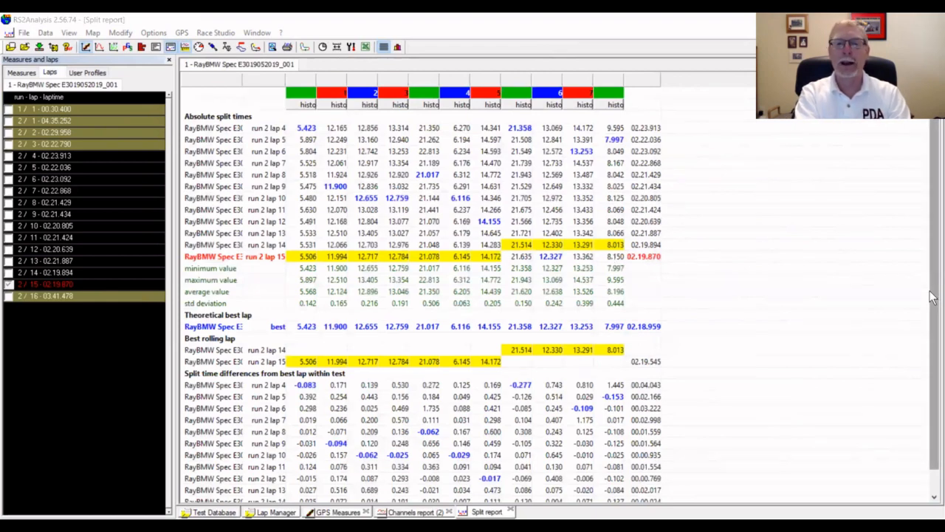
pyautogui.scroll(-1, 935, 368)
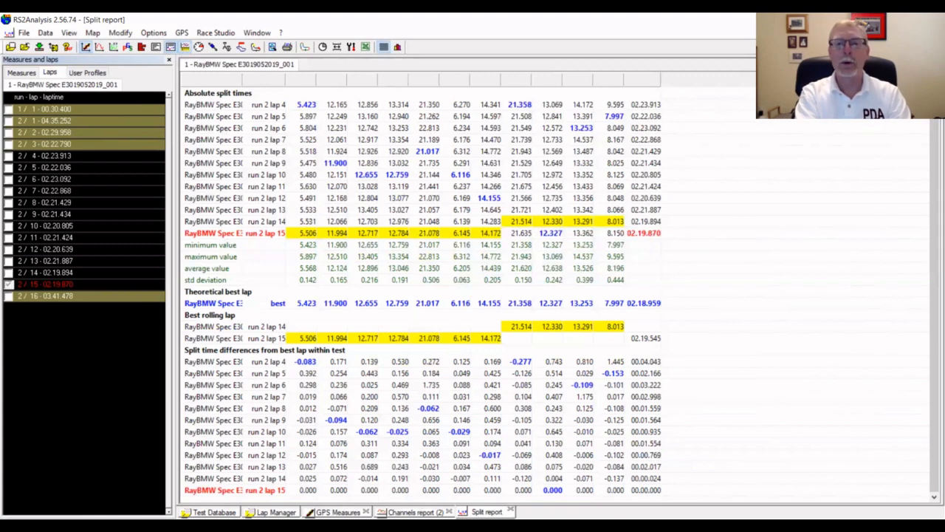
pyautogui.click(411, 512)
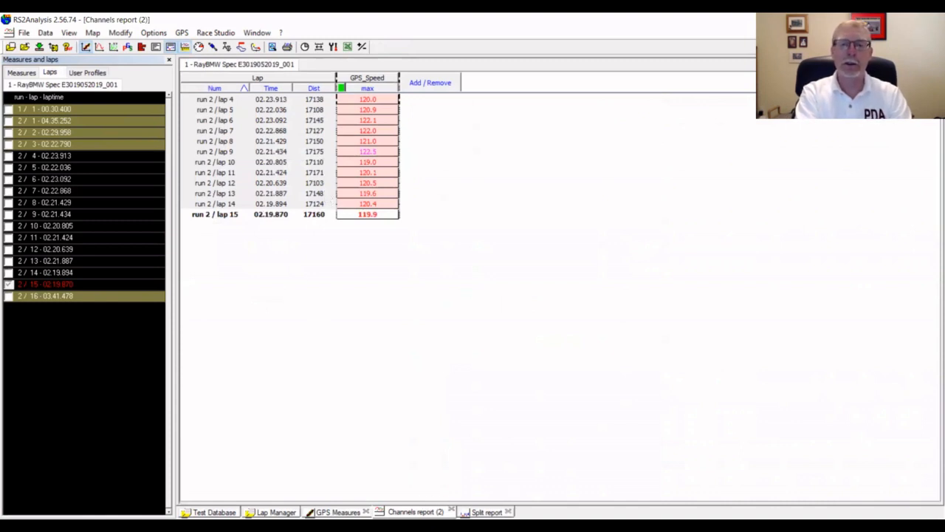
pyautogui.click(486, 512)
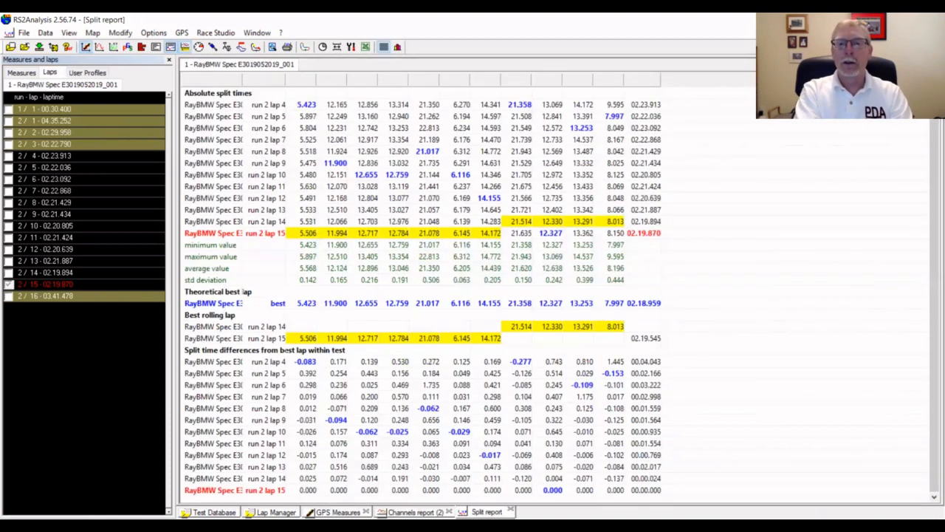